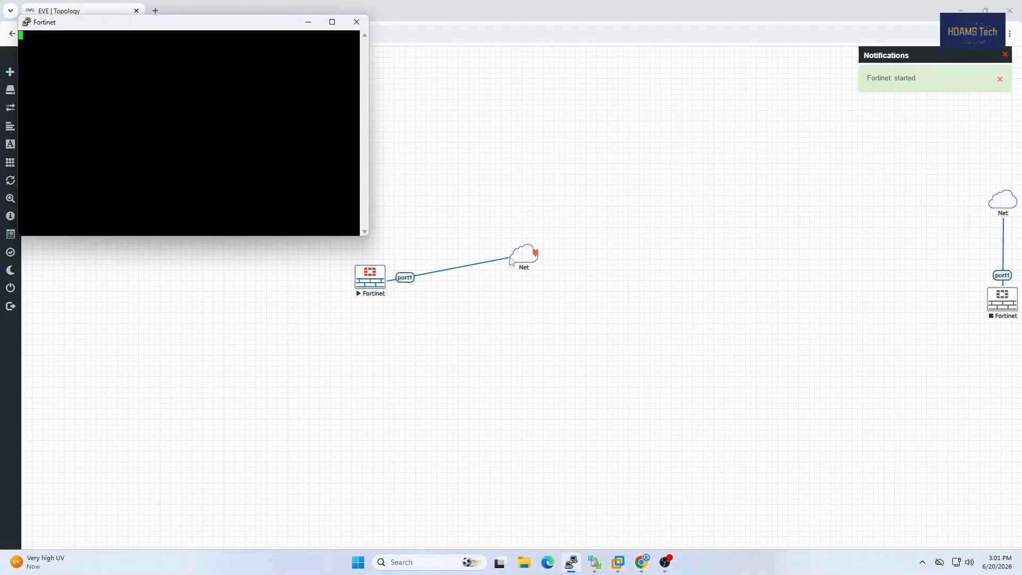
Step: Log in to the booted Fortinet node's console with the username admin
drag(186, 26, 445, 323)
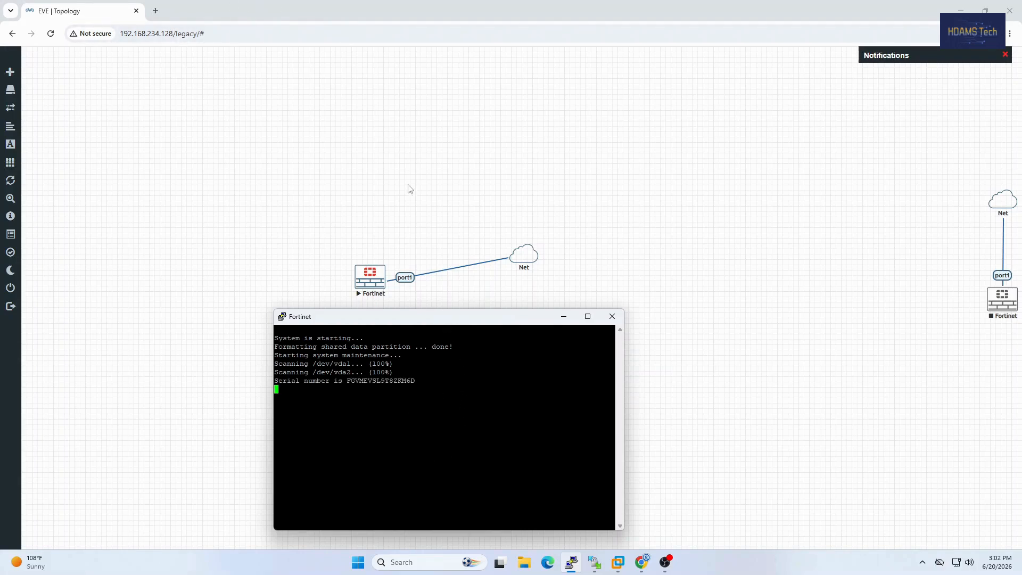
drag(384, 323, 382, 318)
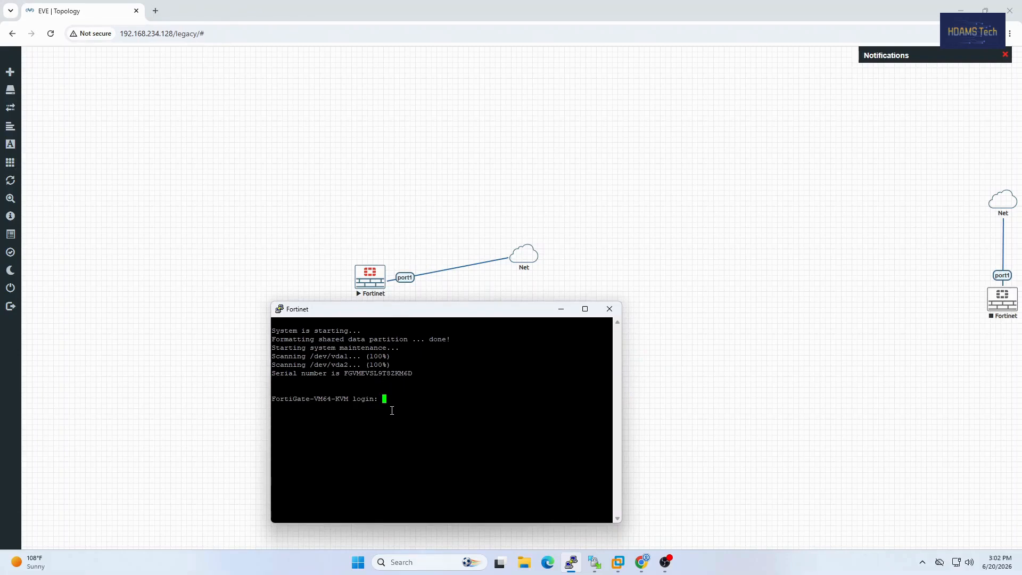
text(admin)
key(Return)
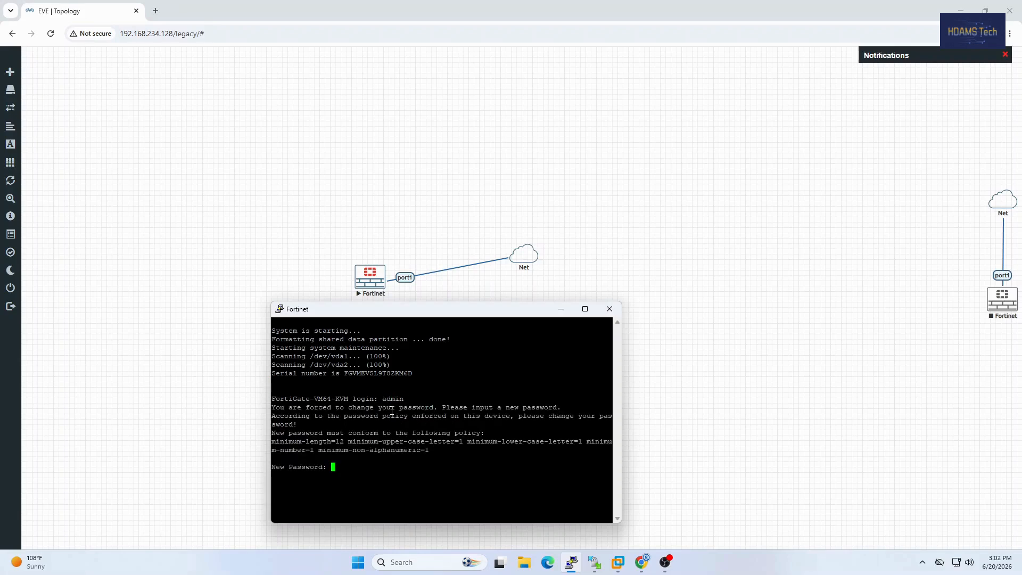
Step: Enter and confirm a new admin password that meets the device's password policy
key(Return)
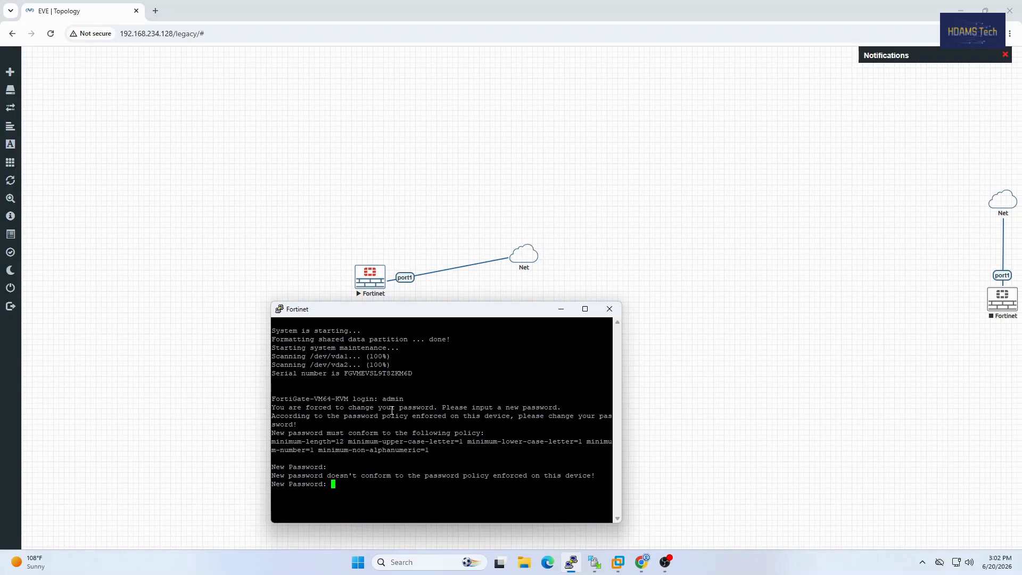
key(Return)
key(Return)
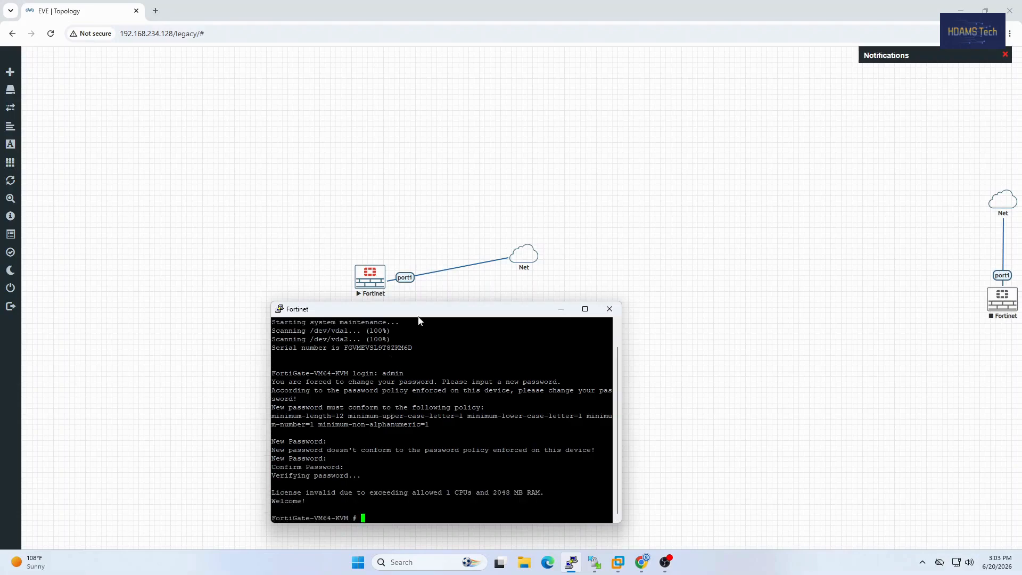
Step: Run diagnose ip address list in the FortiGate console and highlight the IP address of port1
drag(422, 315, 416, 247)
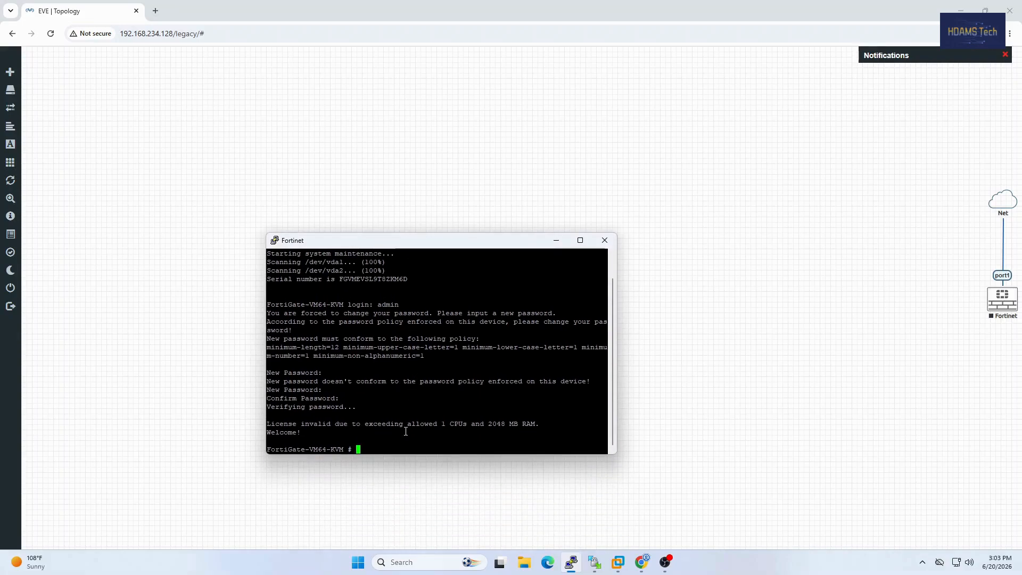
key(Return)
key(Return)
text(d)
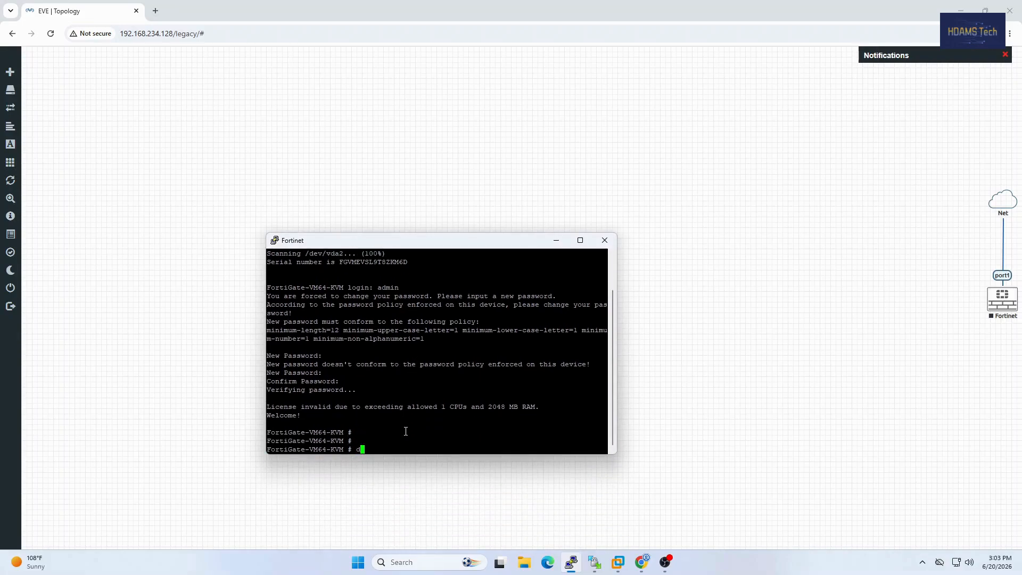
text(iagnose ip address )
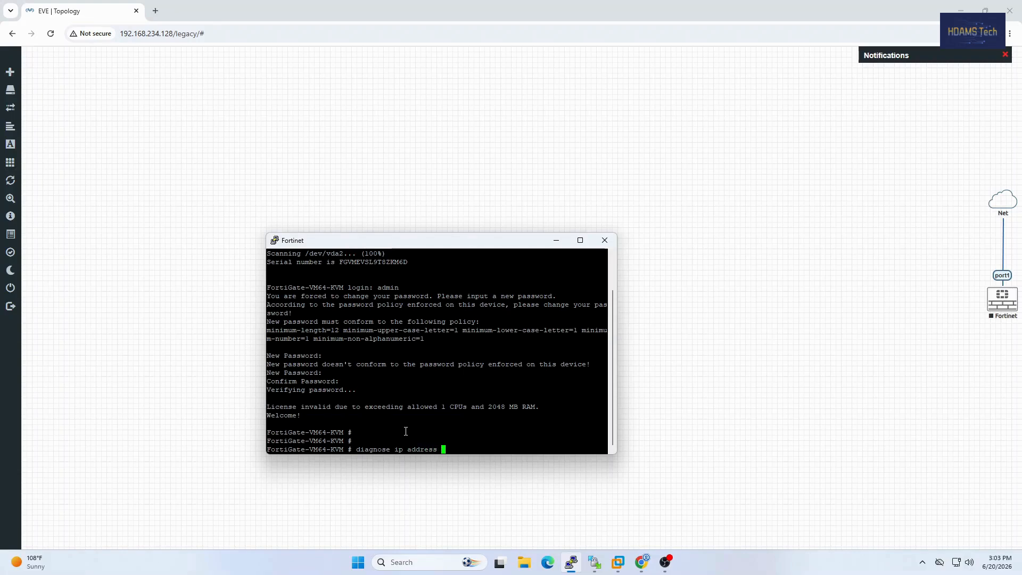
text(list)
key(Return)
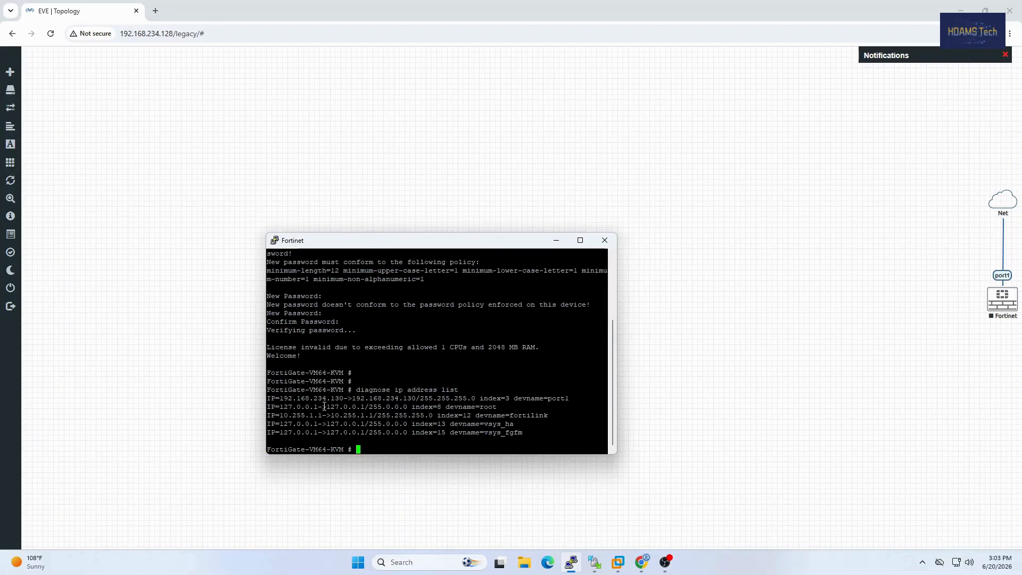
drag(279, 398, 462, 386)
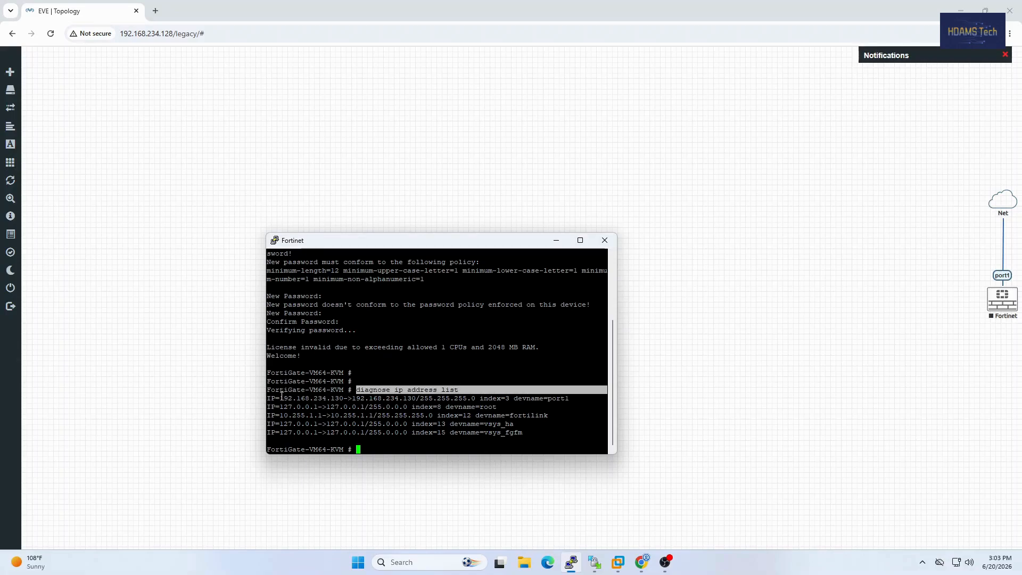
drag(280, 398, 346, 394)
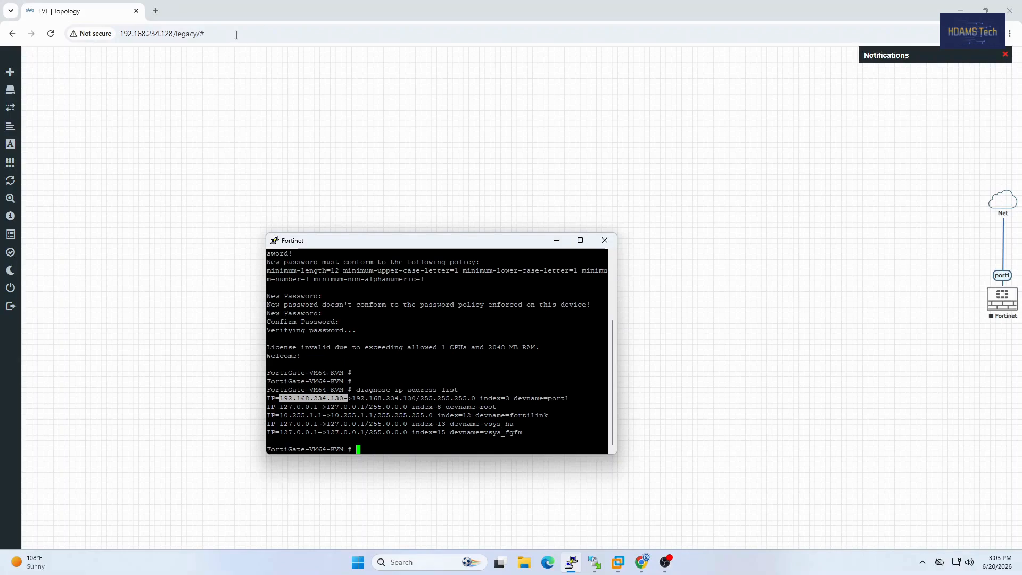
Step: Open the FortiGate web interface at 192.168.234.130 in a new browser tab
click(156, 13)
click(157, 13)
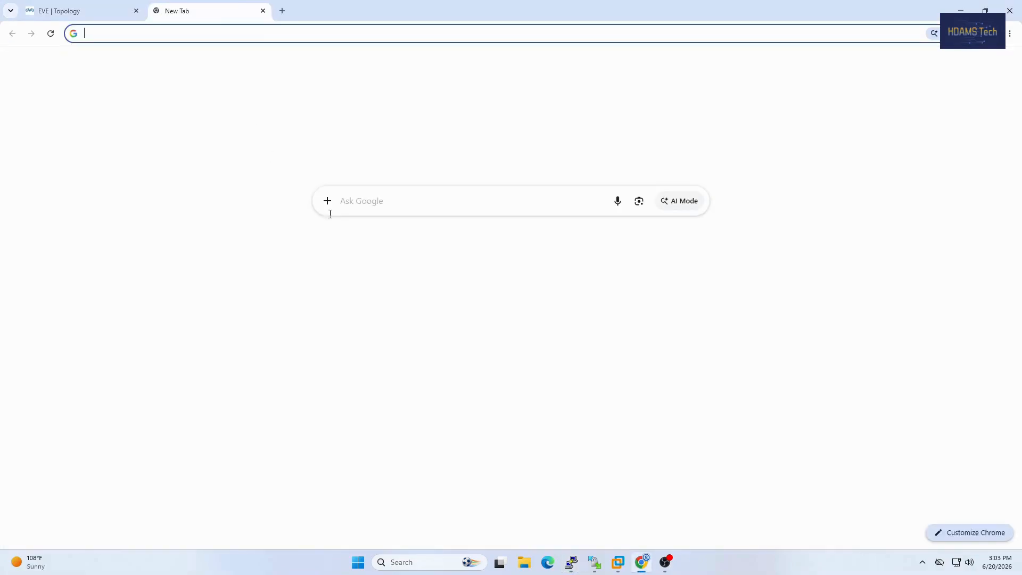
text(192.1)
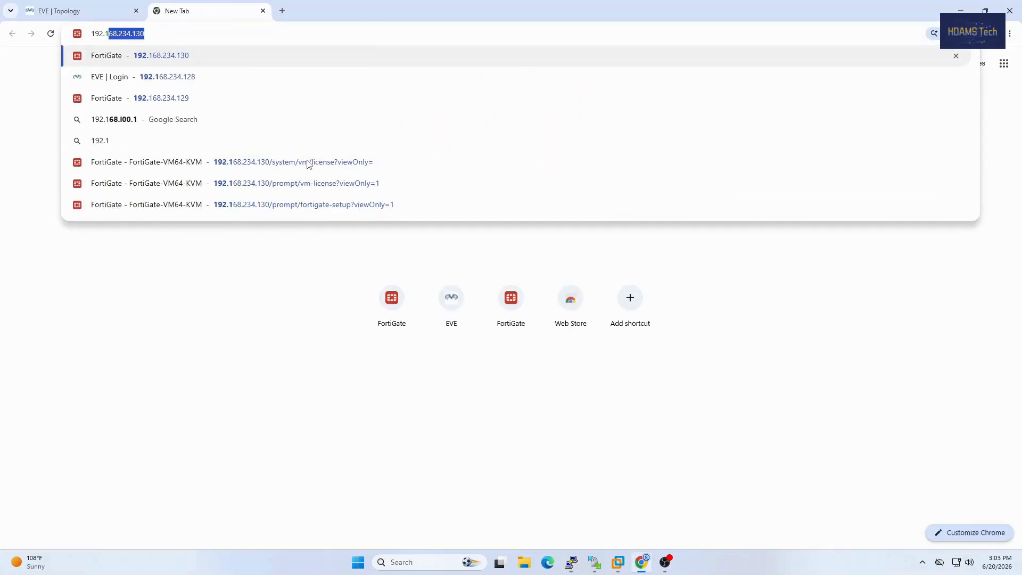
text(68.234.130)
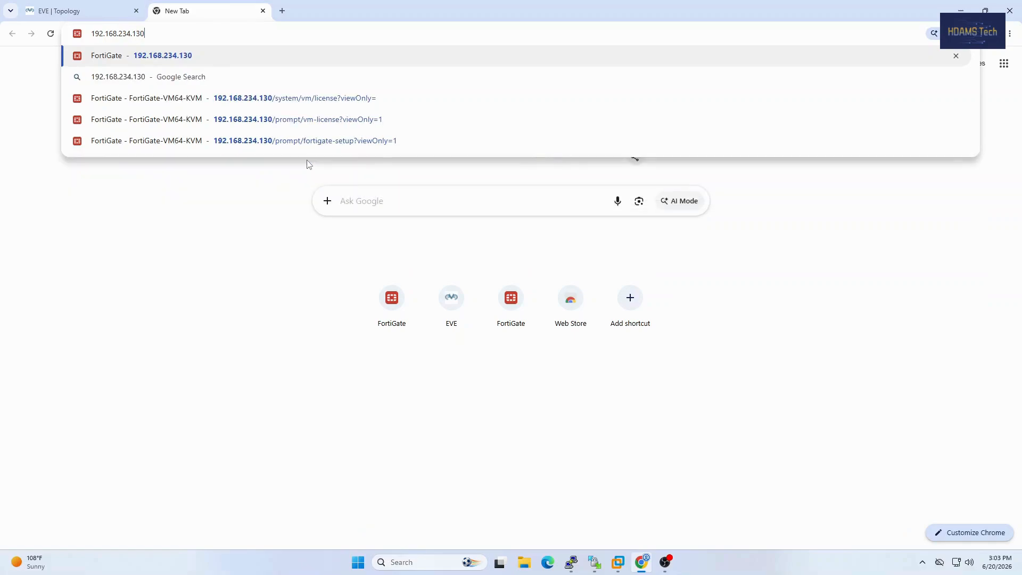
key(Return)
Step: Sign in to the FortiGate web interface as admin with the account password and decline saving the password in the browser
click(495, 285)
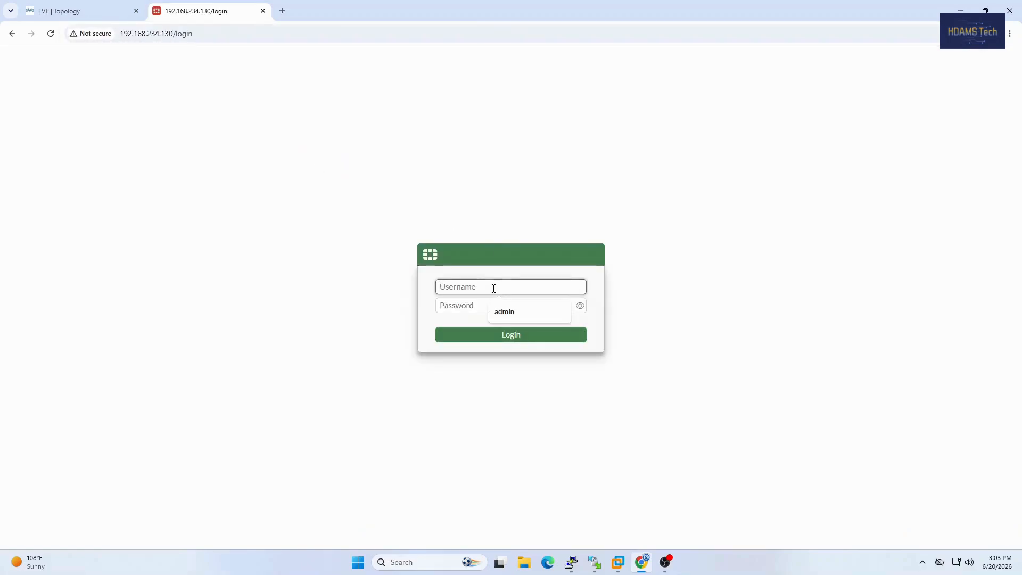
click(500, 312)
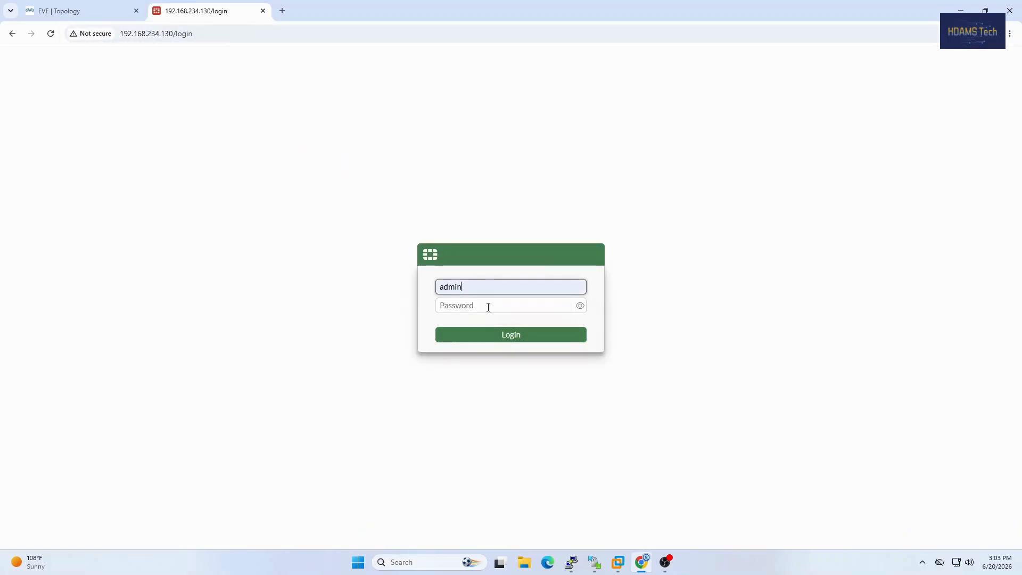
click(487, 305)
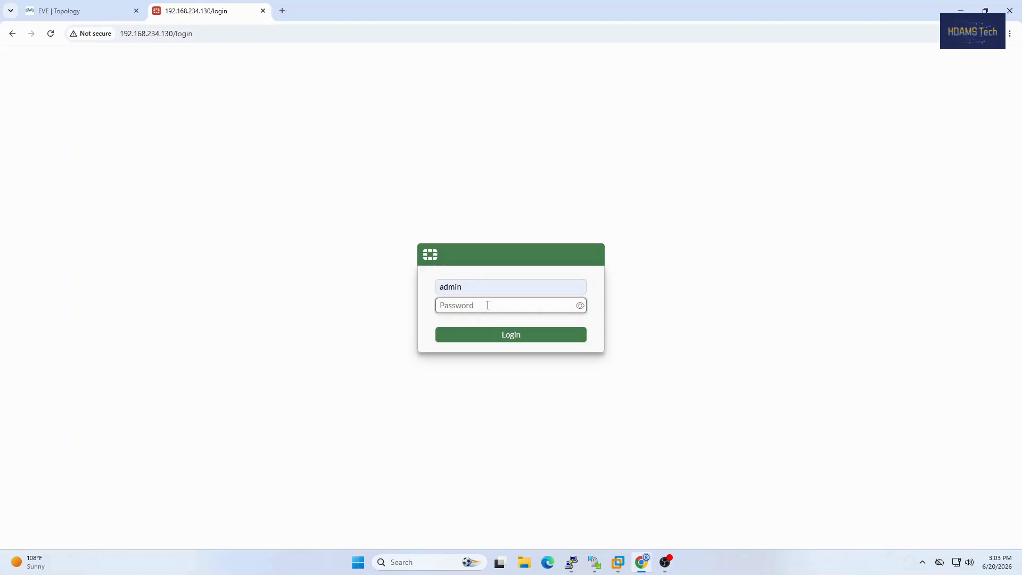
text(************)
key(Return)
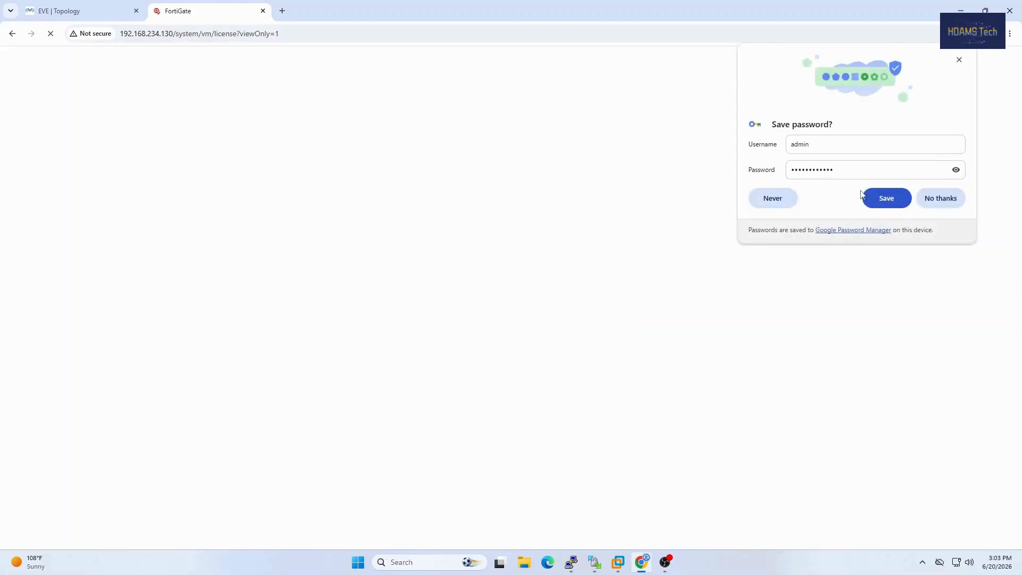
click(956, 200)
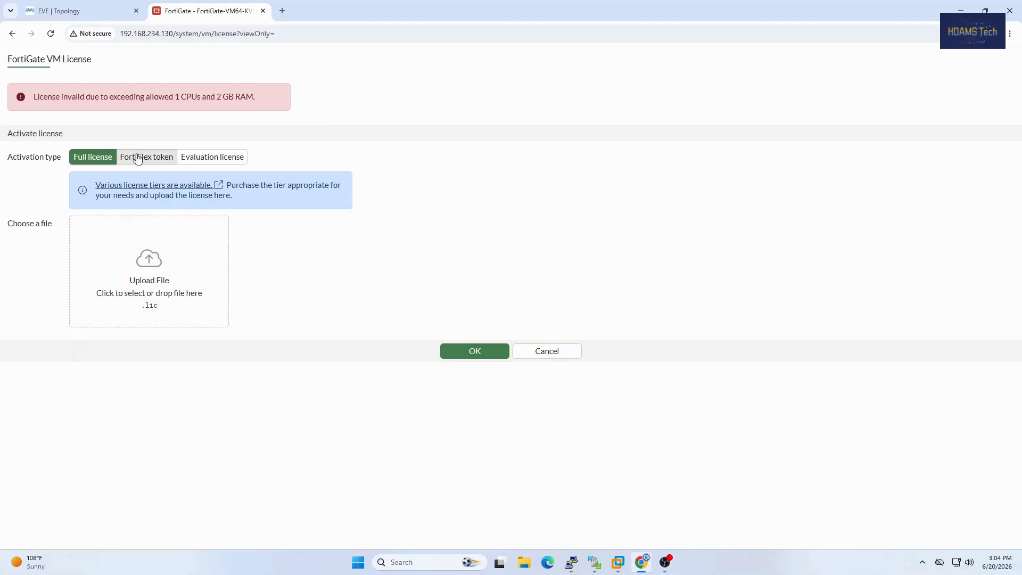
Step: Choose Evaluation license as the activation type and enter the FortiCare account's e-mail
click(154, 158)
click(192, 157)
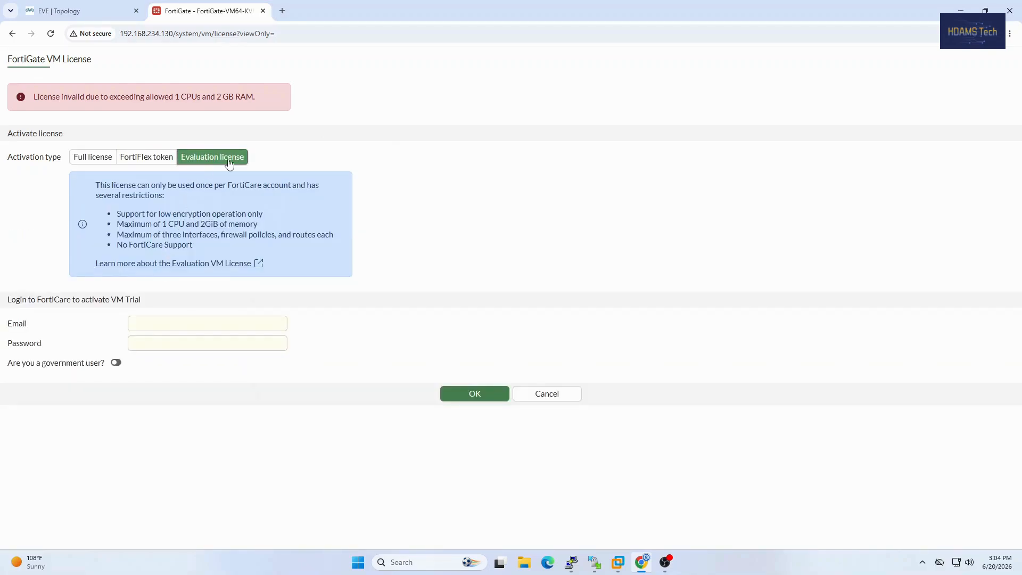
click(171, 326)
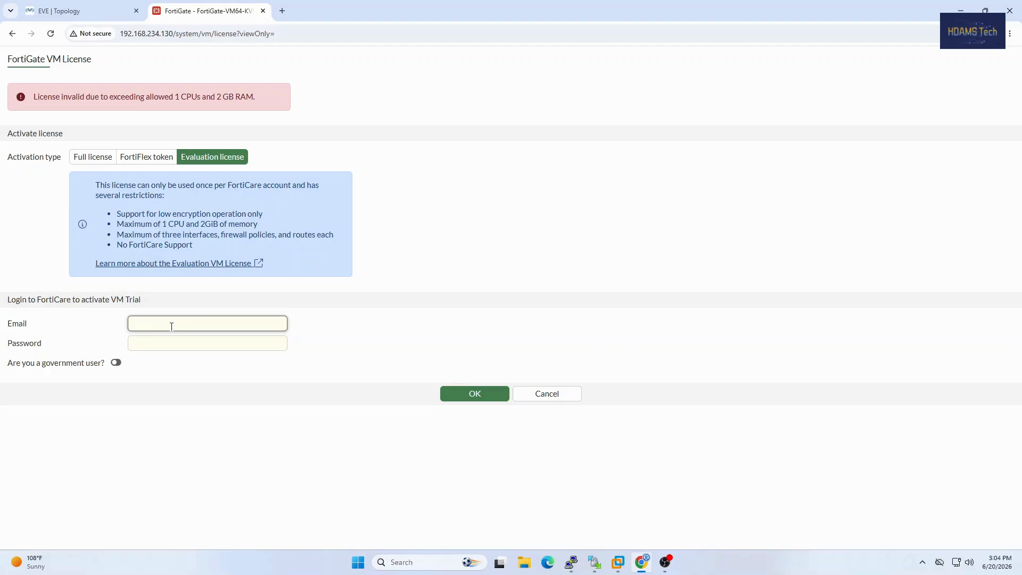
click(171, 326)
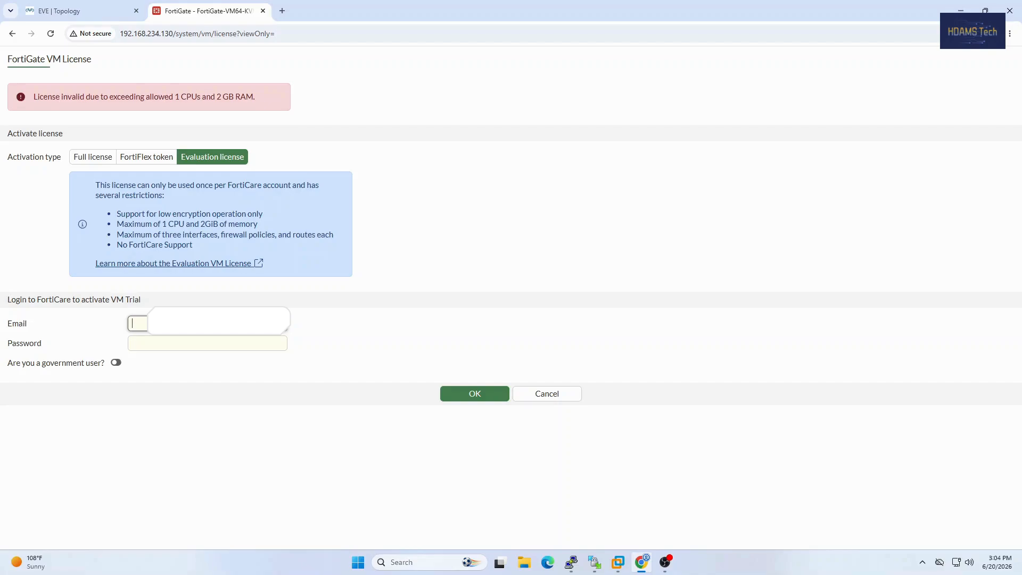
text(abu)
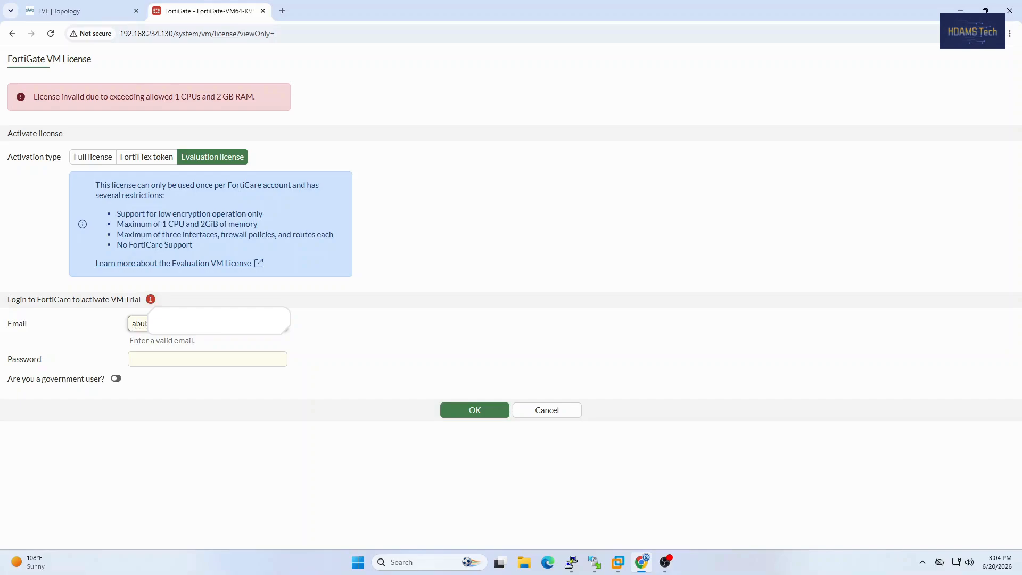
text(com)
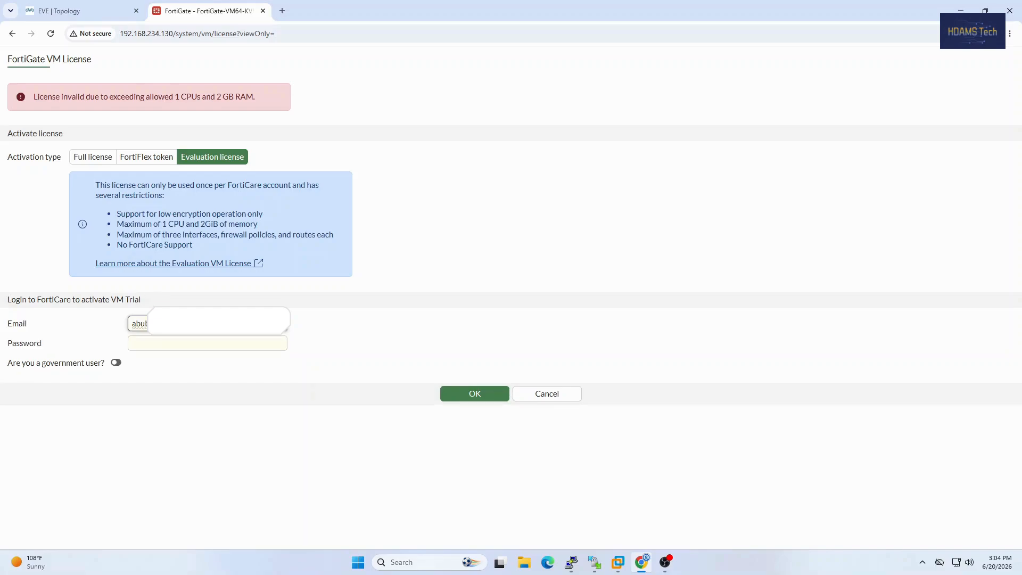
text(.com)
Step: Enter the FortiCare account password, submit the evaluation license activation and accept the system reboot
key(Tab)
text(••••••••)
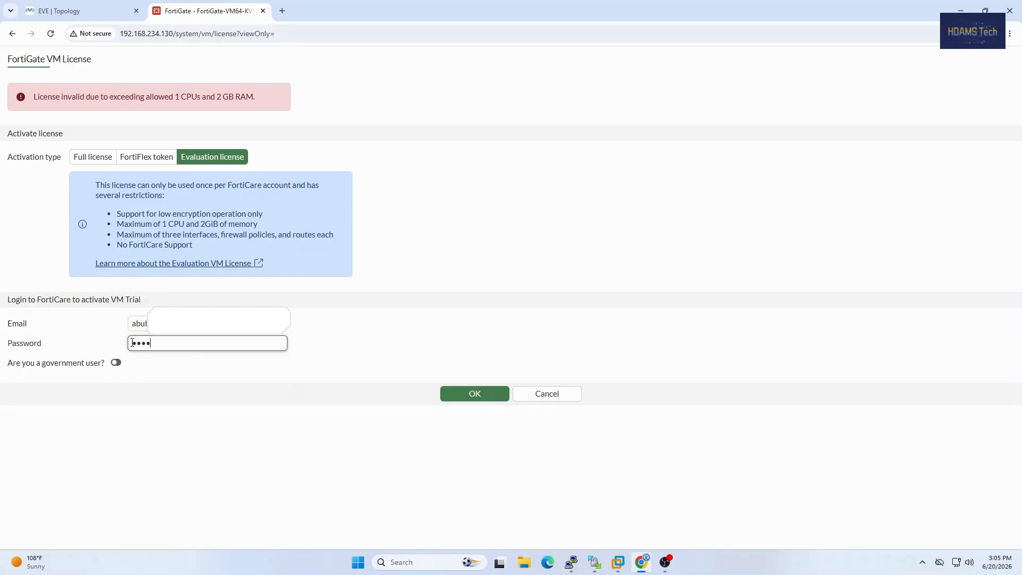
text(•••)
click(474, 393)
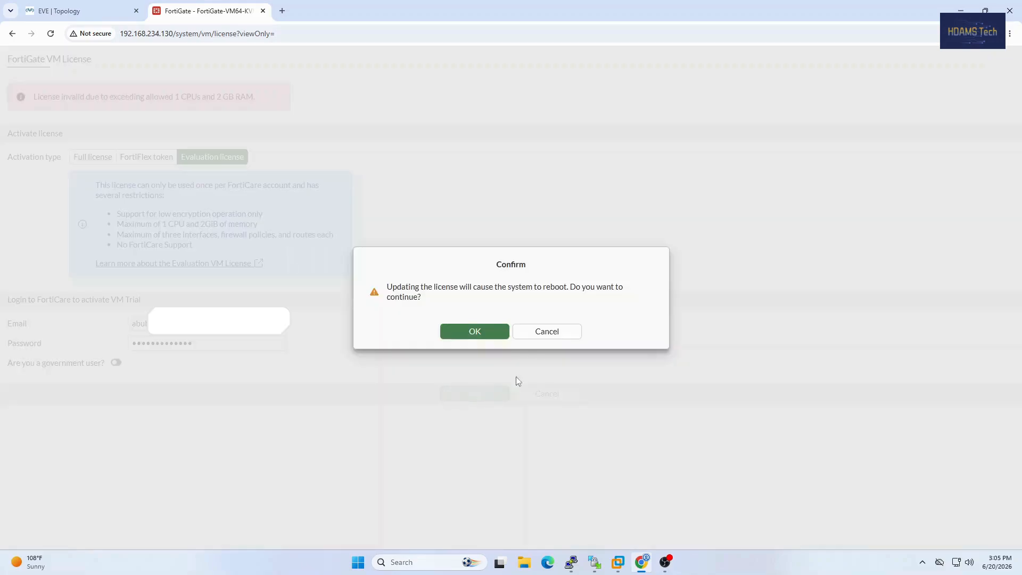
click(475, 332)
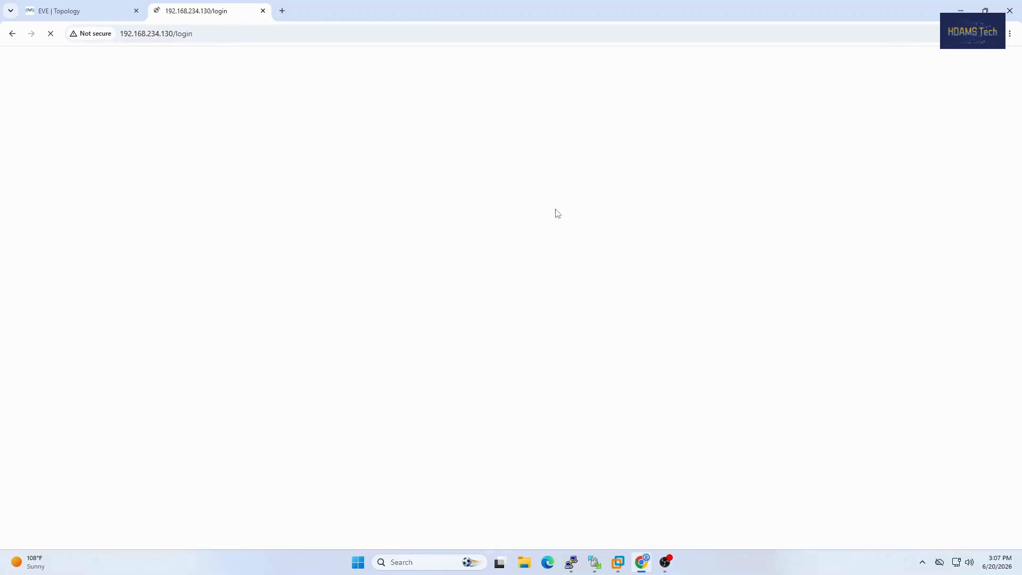
Step: Sign in to the rebooted FortiGate web interface again as admin with the account password
click(473, 291)
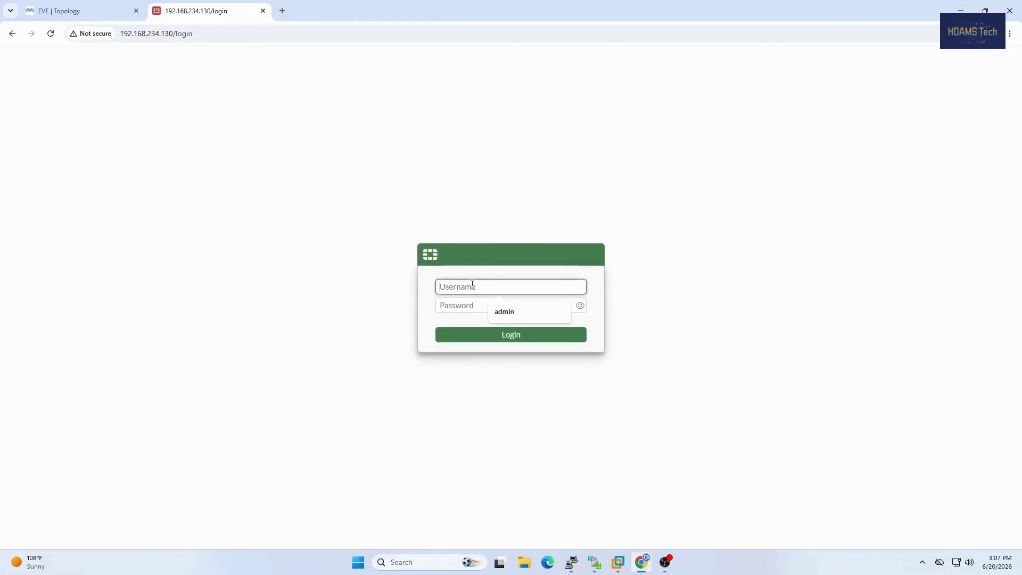
text(admin)
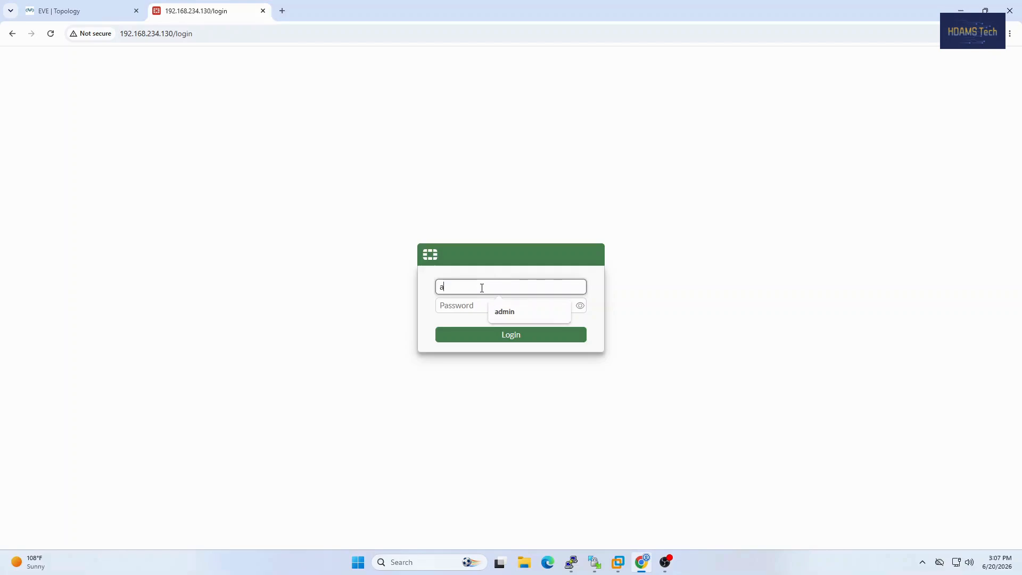
key(Tab)
text(a)
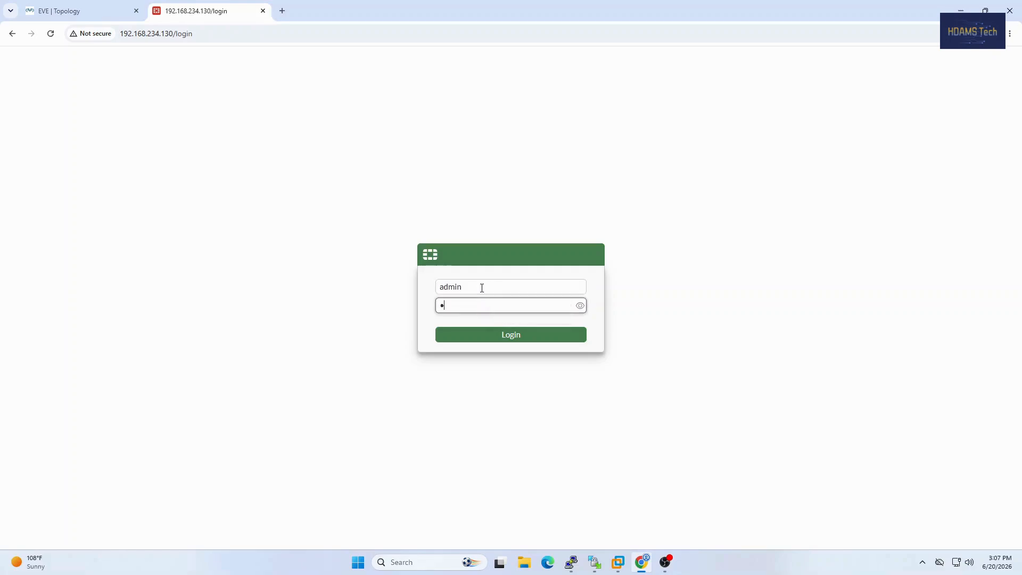
text(•••••••••••)
key(Return)
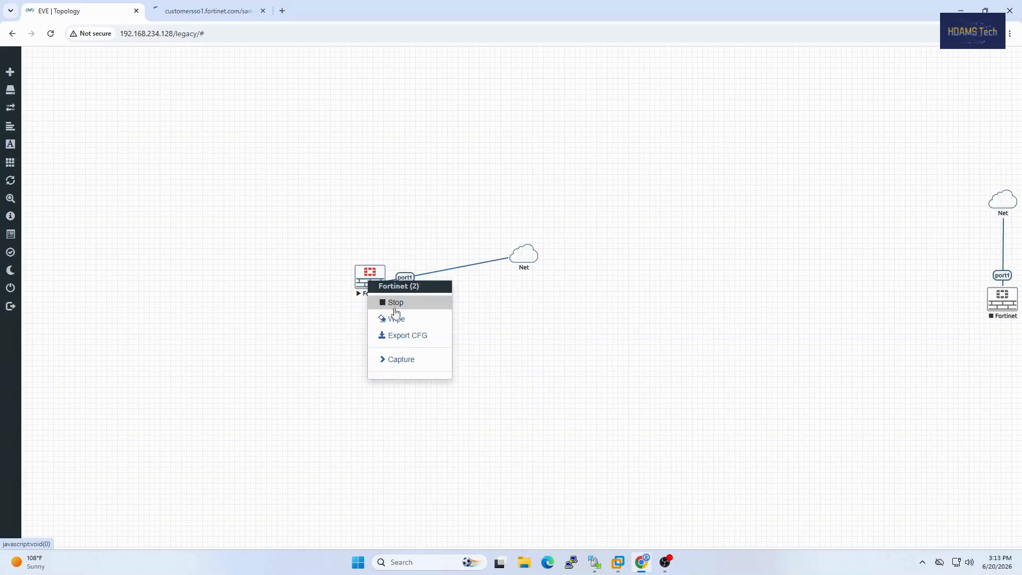
Step: Stop the Fortinet node connected to port1 in the lab, set its RAM to 2048 MB and save the node
click(397, 312)
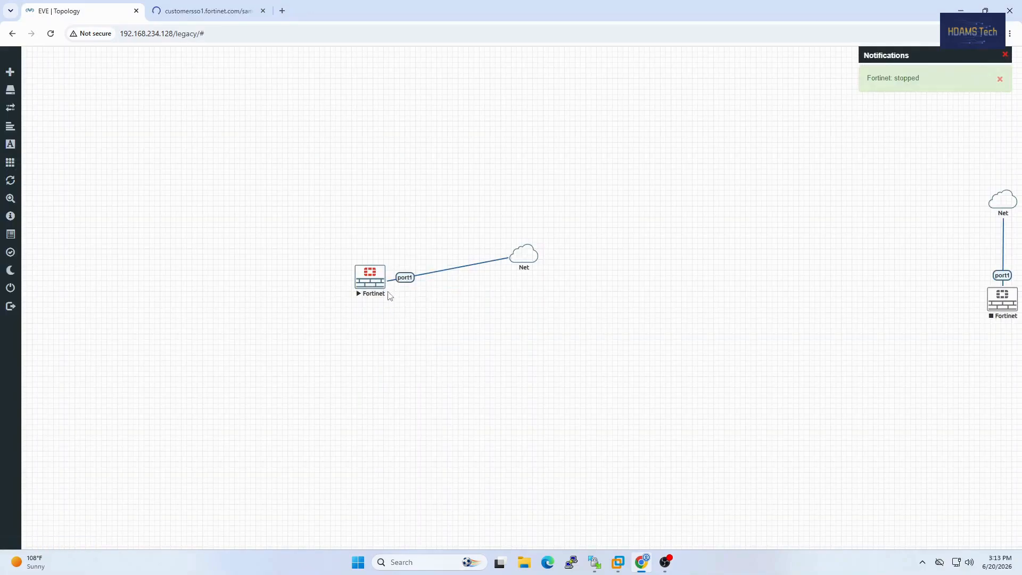
click(51, 34)
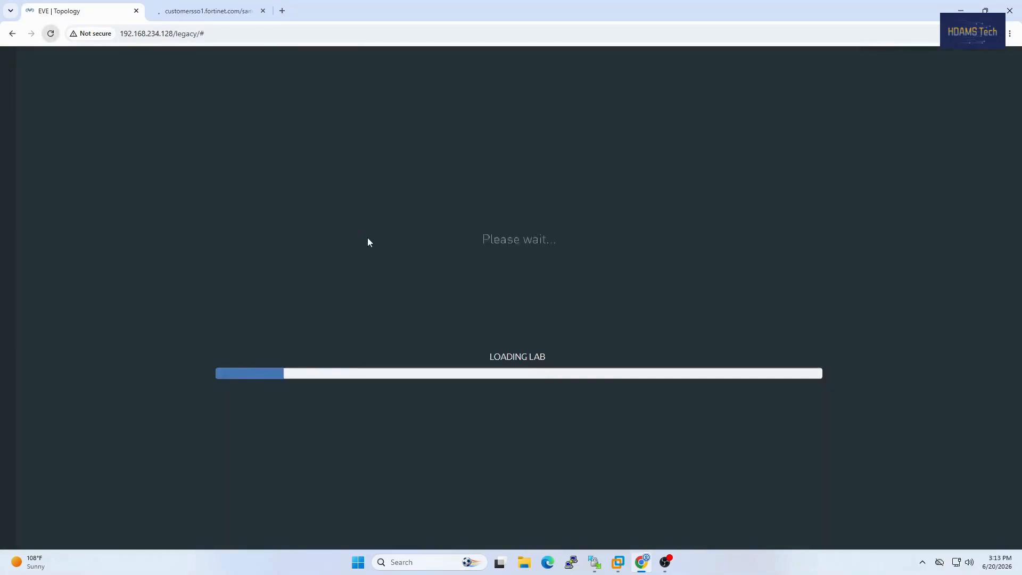
right_click(380, 282)
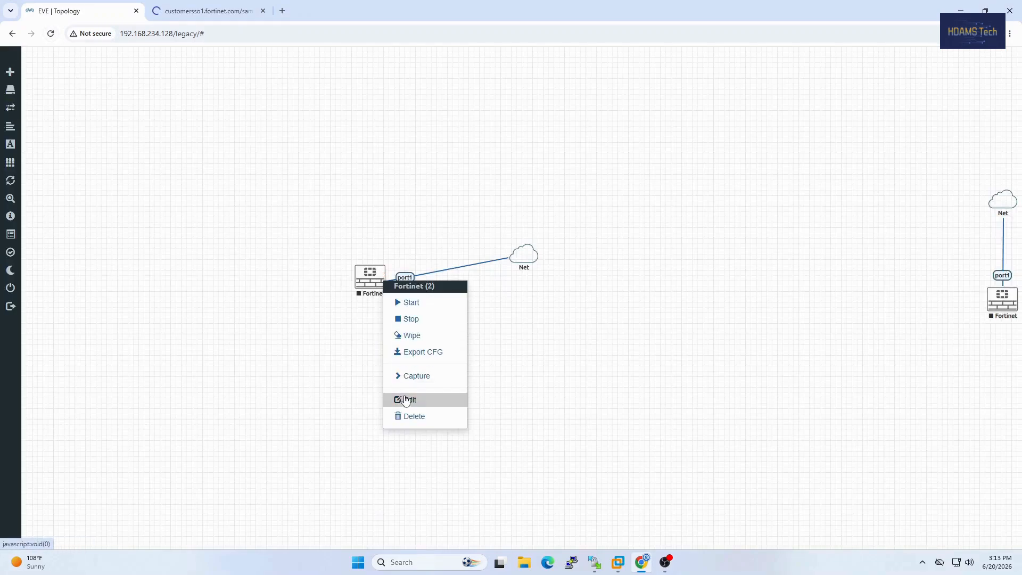
click(406, 400)
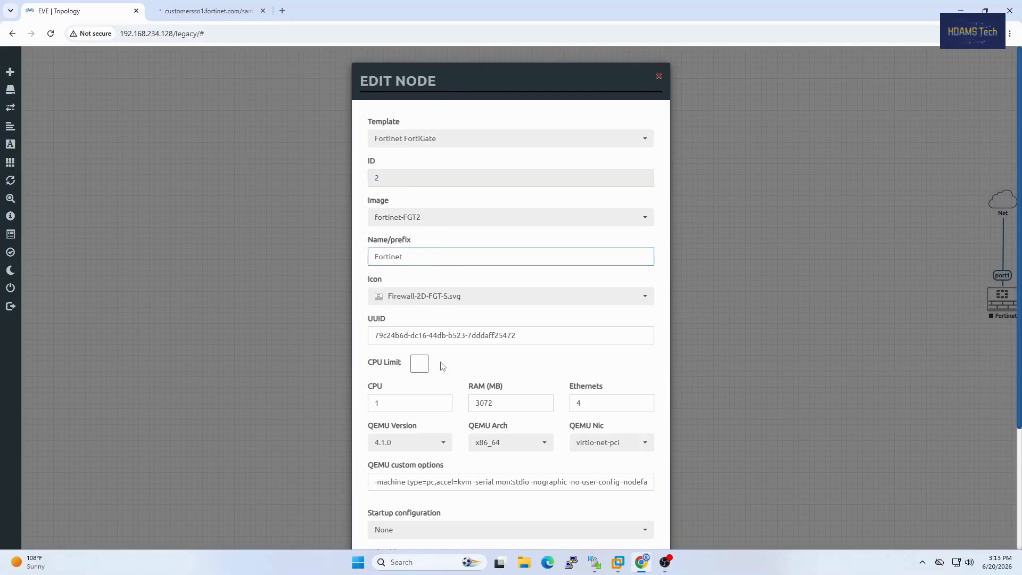
drag(479, 402, 468, 404)
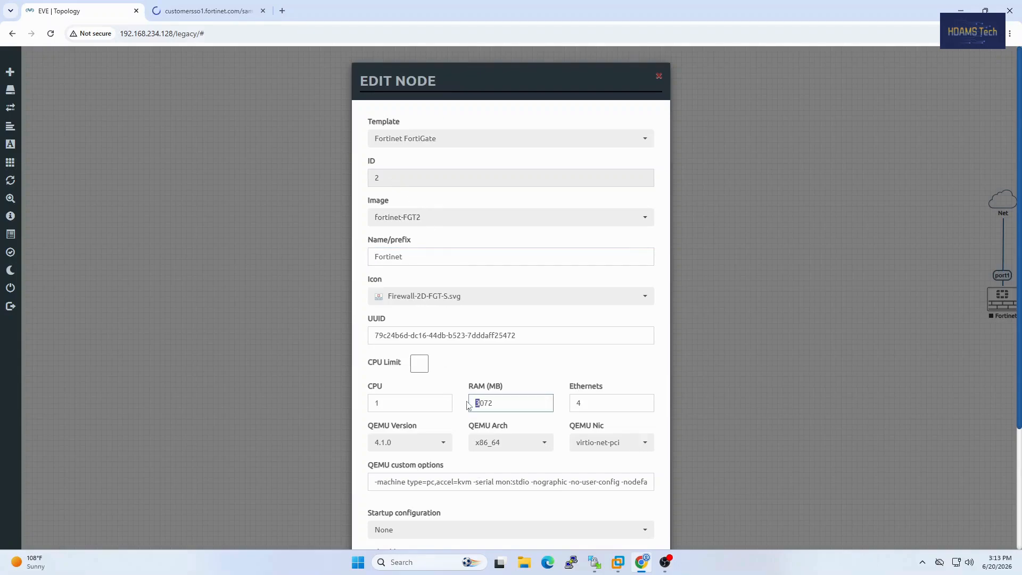
key(BackSpace)
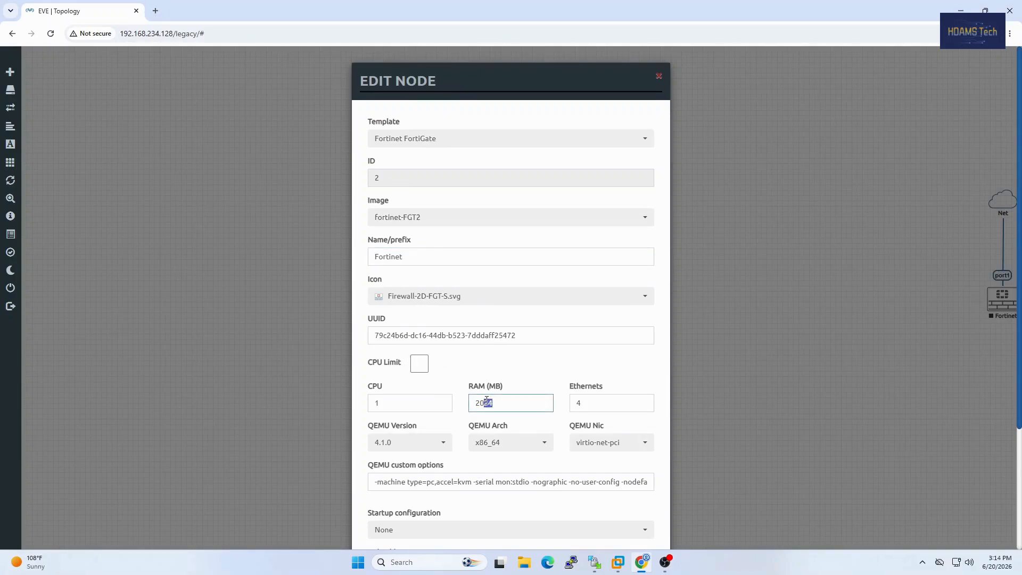
text(48)
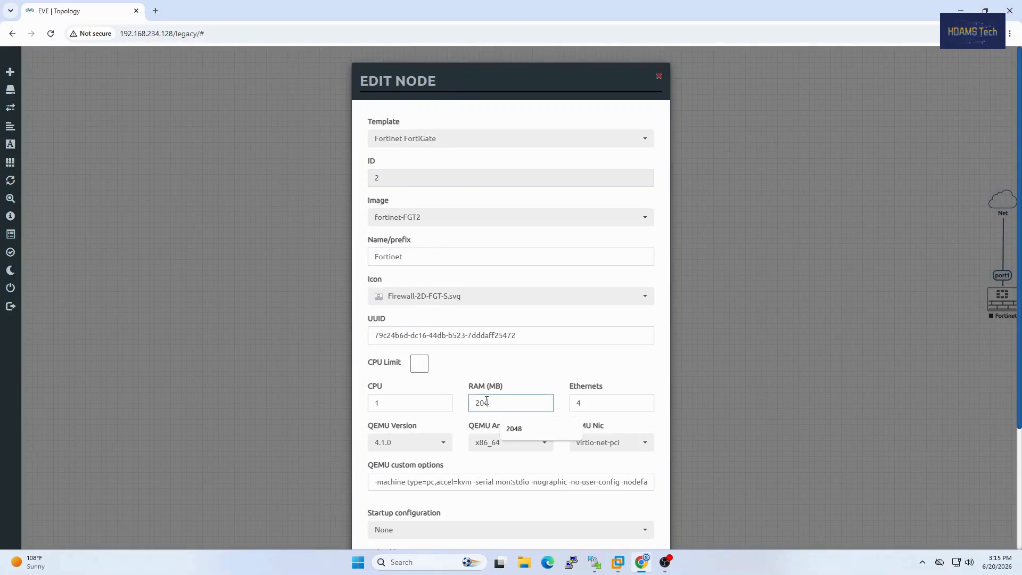
scroll(506, 472, down, 3)
click(458, 516)
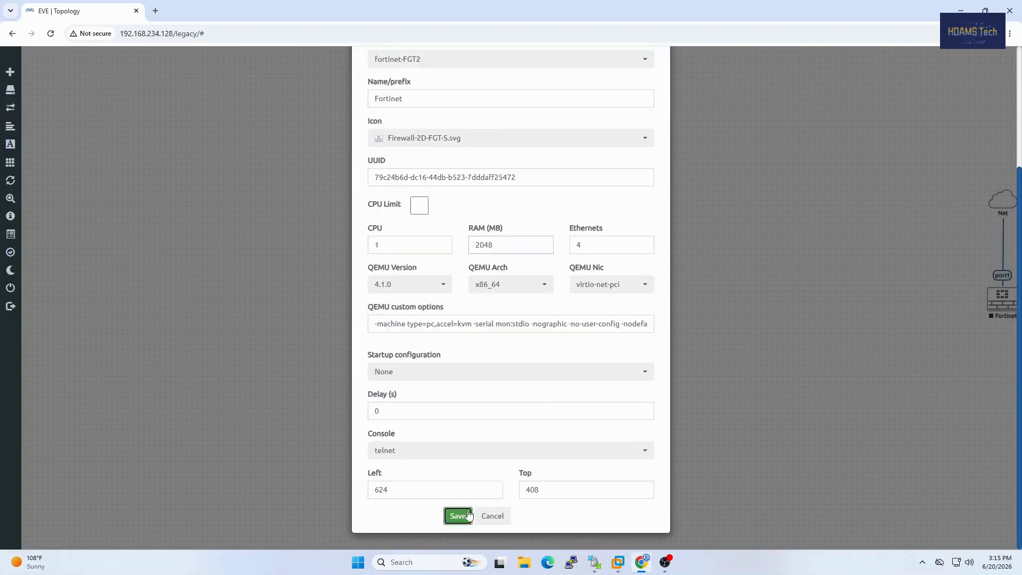
Step: Reload the lab topology, start the edited Fortinet node and open its console to follow the boot
click(53, 34)
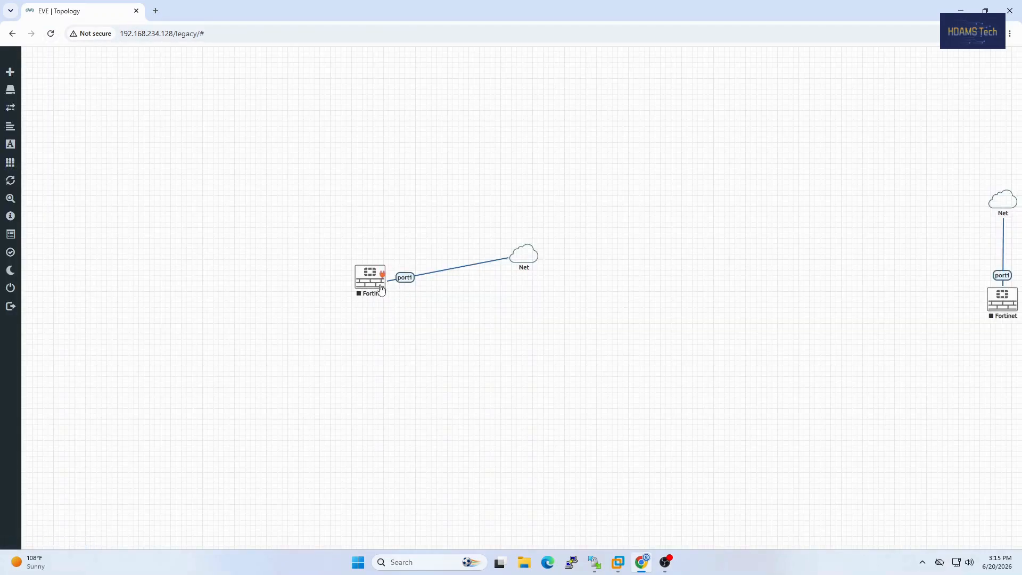
right_click(379, 279)
click(403, 304)
click(369, 276)
click(503, 122)
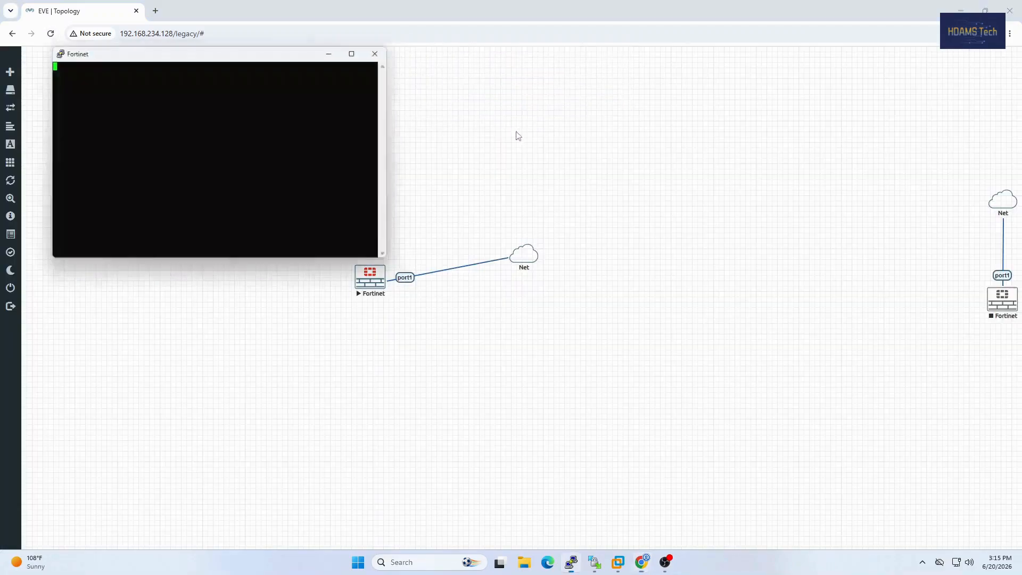
drag(164, 59, 338, 129)
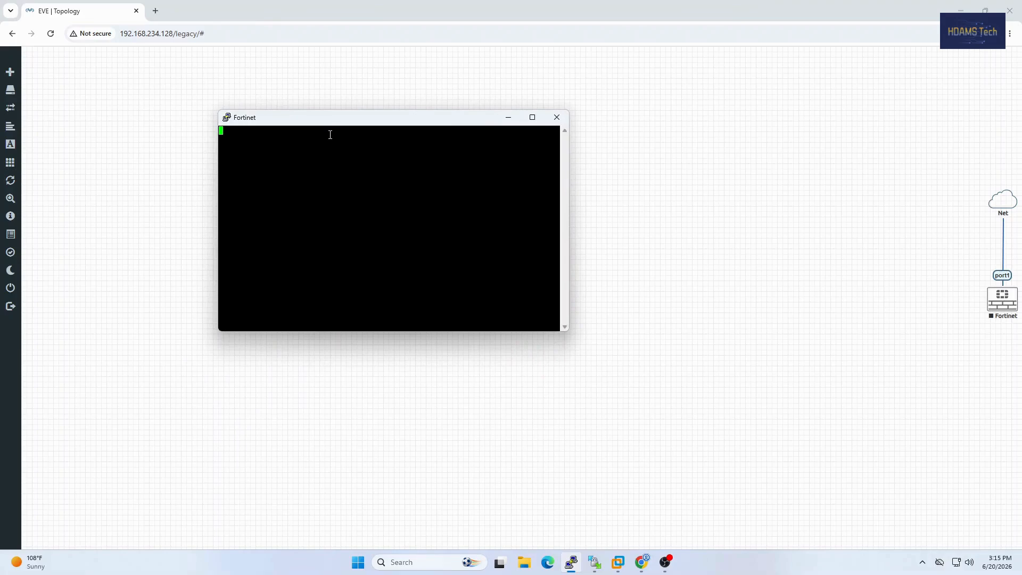
drag(333, 117, 380, 316)
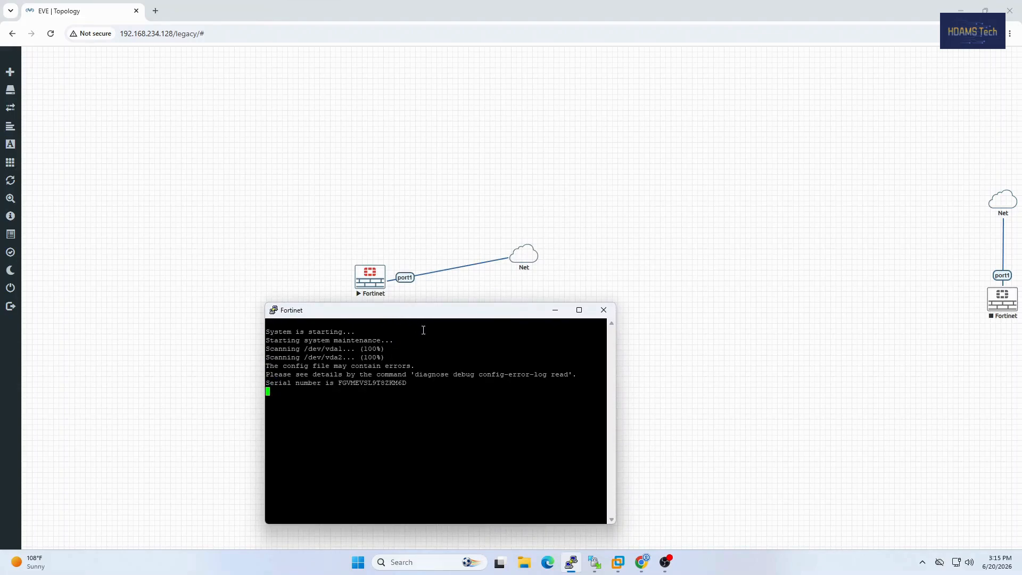
Step: Log in to the FortiGate console as admin with the account password
text(admin')
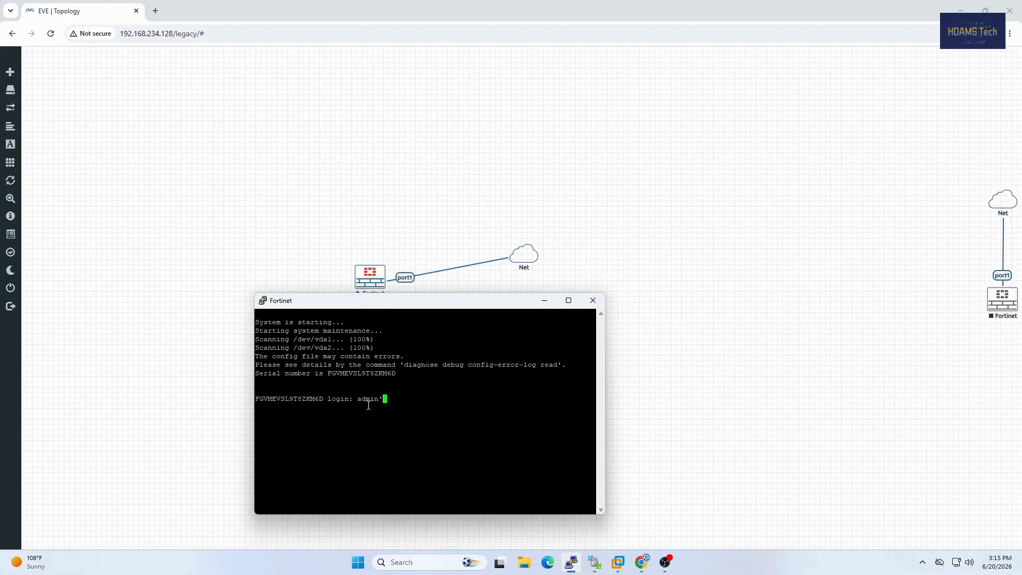
key(BackSpace)
key(Return)
key(Return)
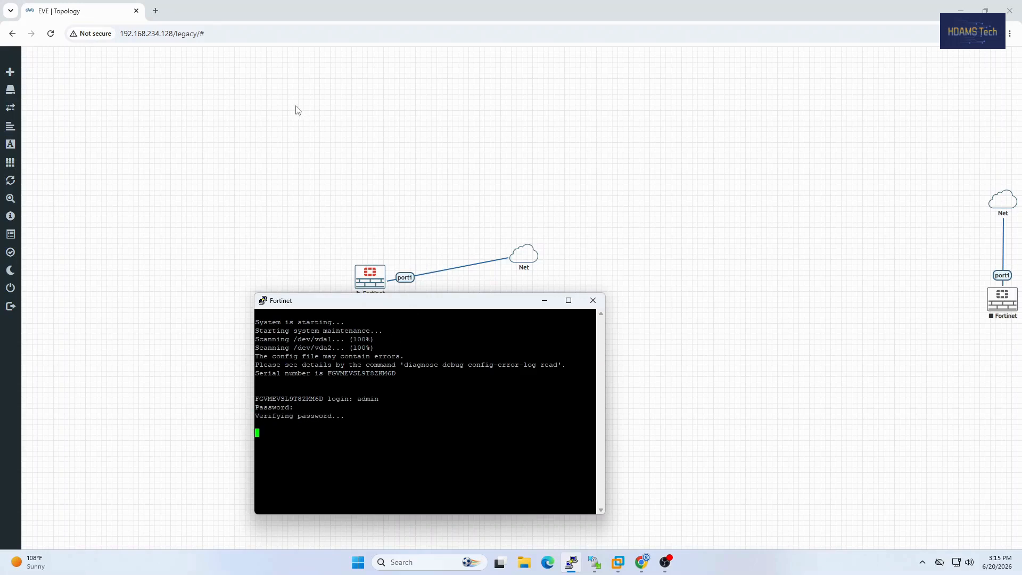
Step: Open the FortiGate web interface at 192.168.234.130 in a new browser tab
click(155, 10)
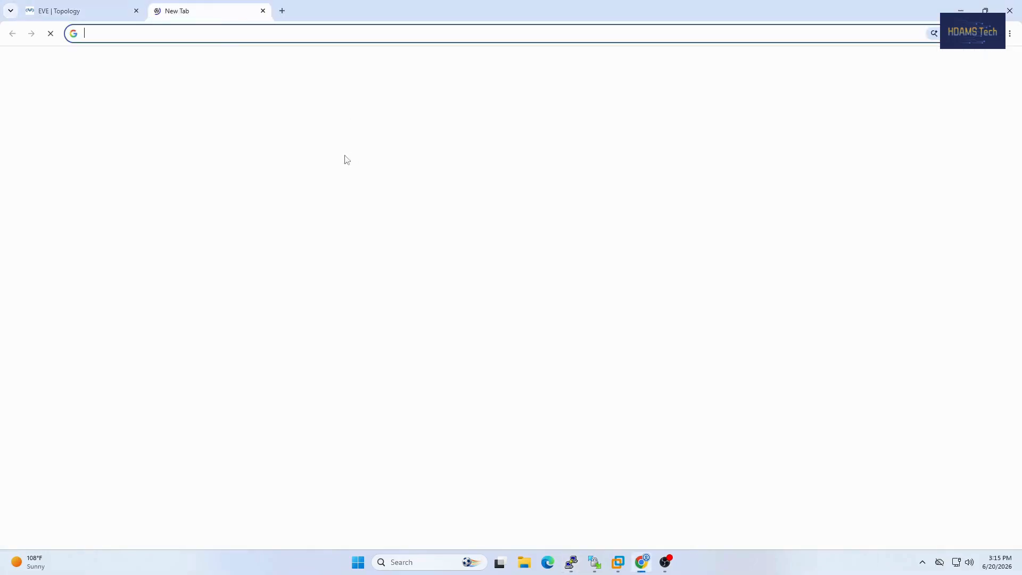
click(240, 40)
text(192)
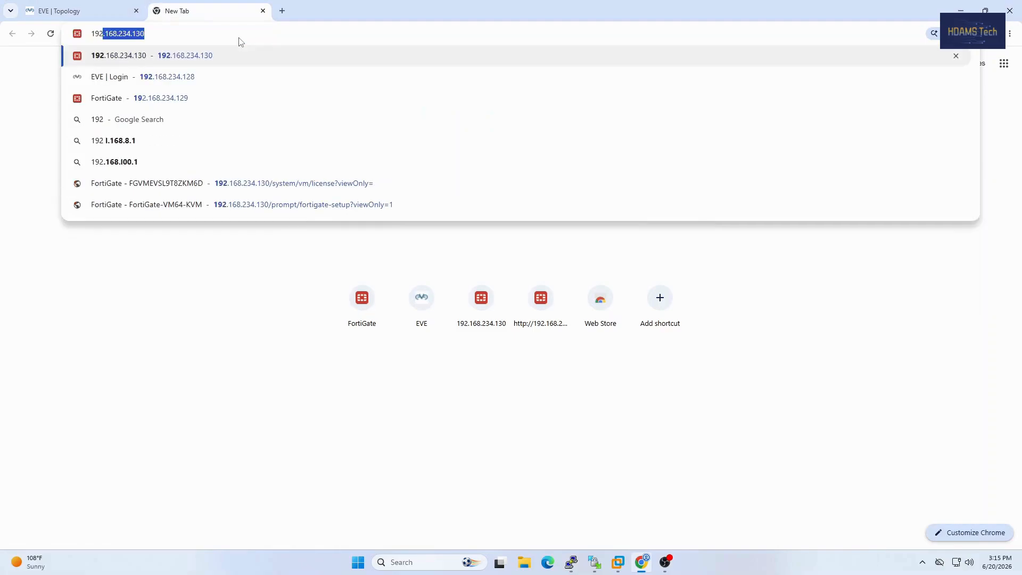
text(.168.234)
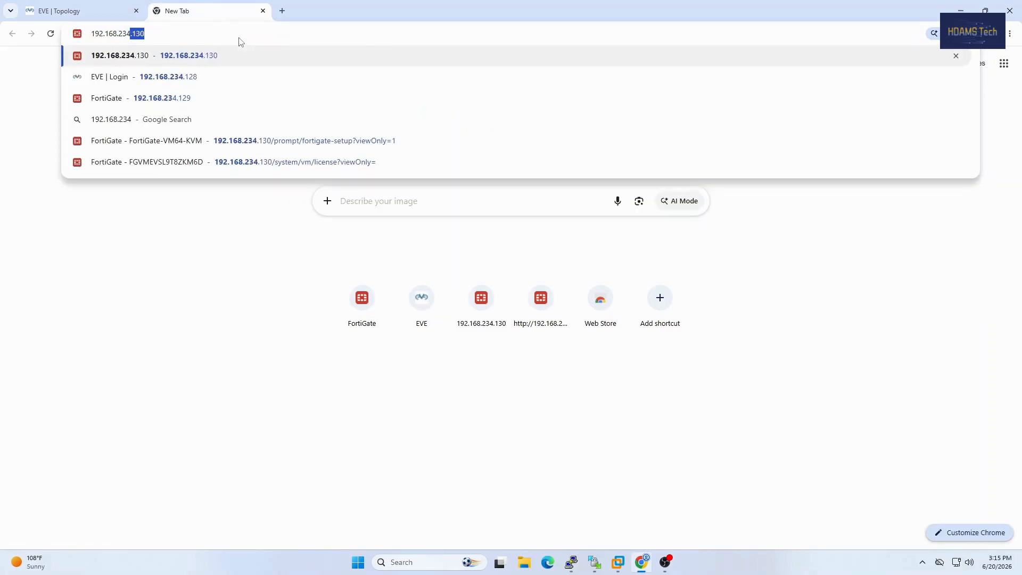
text(.130)
key(Return)
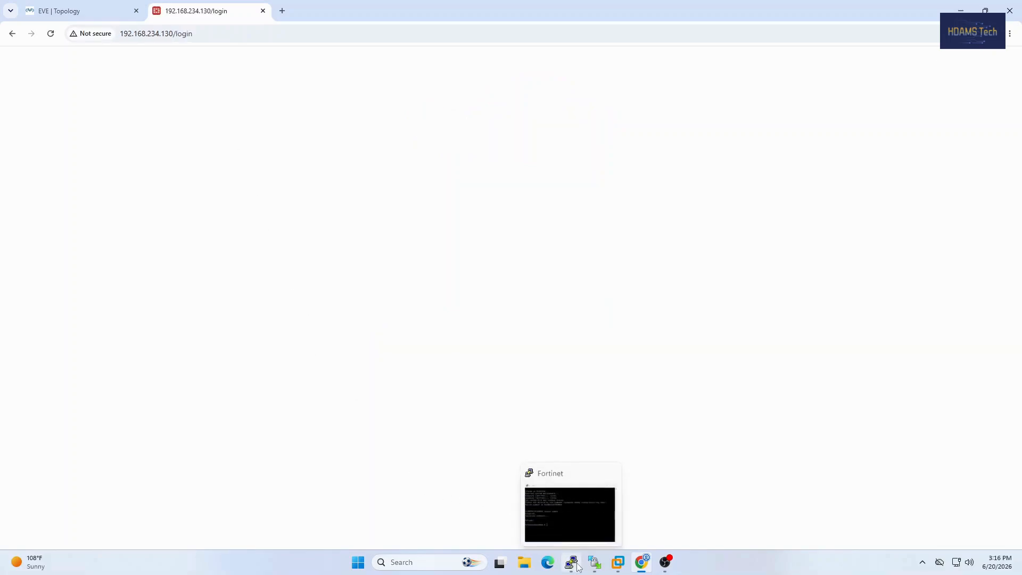
click(368, 214)
Step: Sign in to the FortiGate web interface as admin with the account password after the RAM change
click(505, 286)
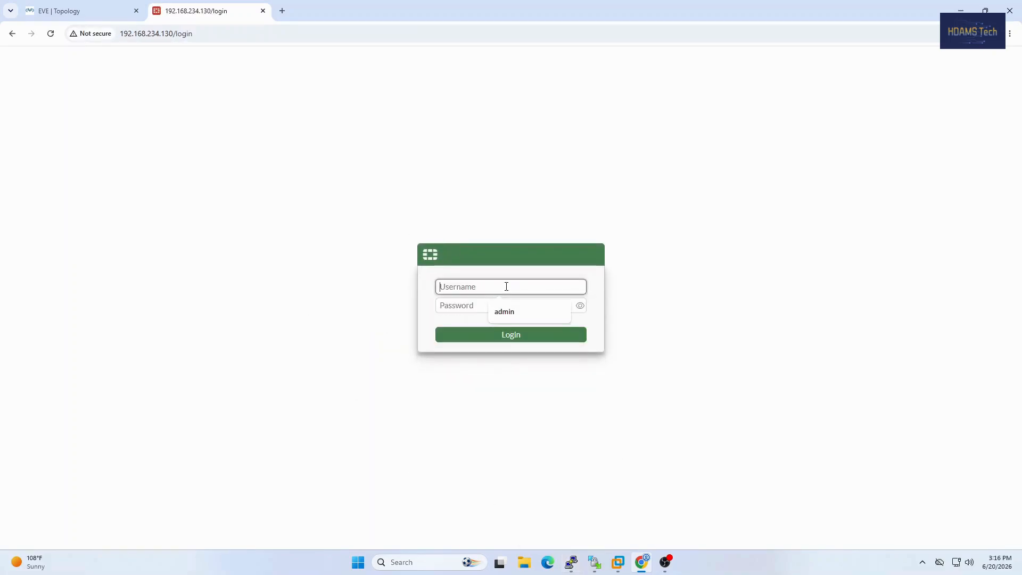
click(510, 312)
click(483, 307)
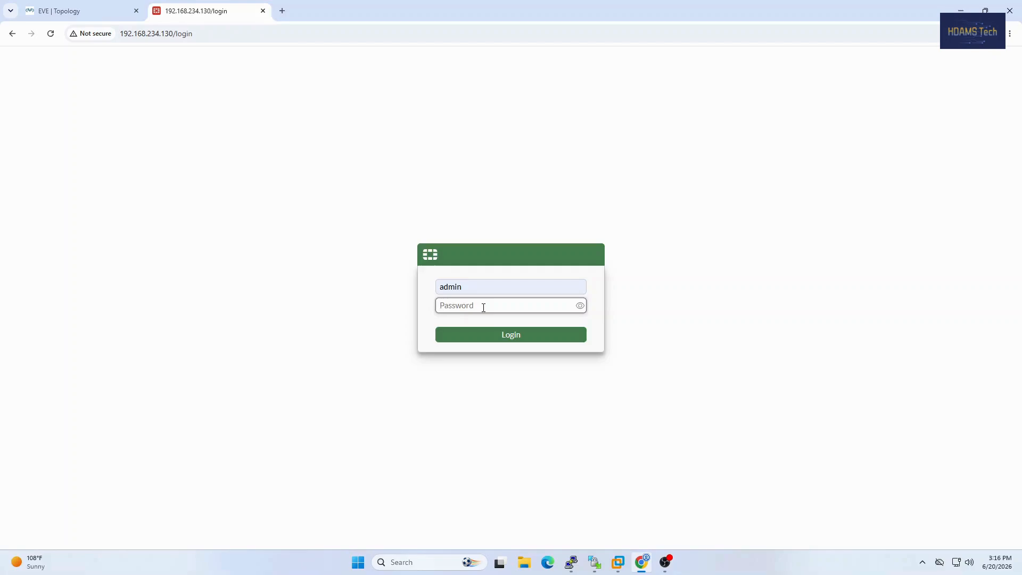
text(a•••••)
key(Return)
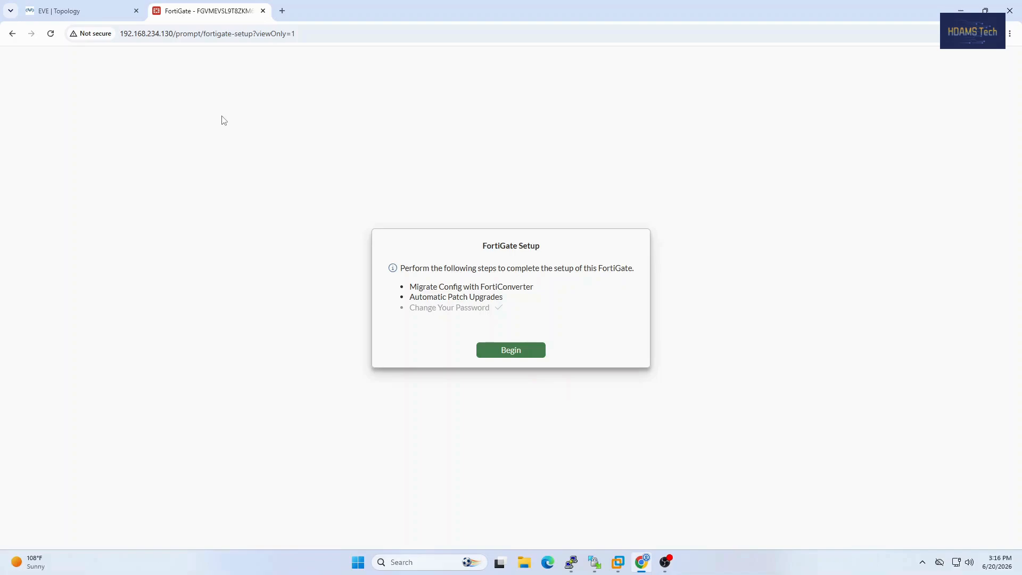
Step: Begin the FortiGate setup with FortiConverter migration postponed, and disable automatic patch upgrades, acknowledging that firmware will not update automatically
click(522, 351)
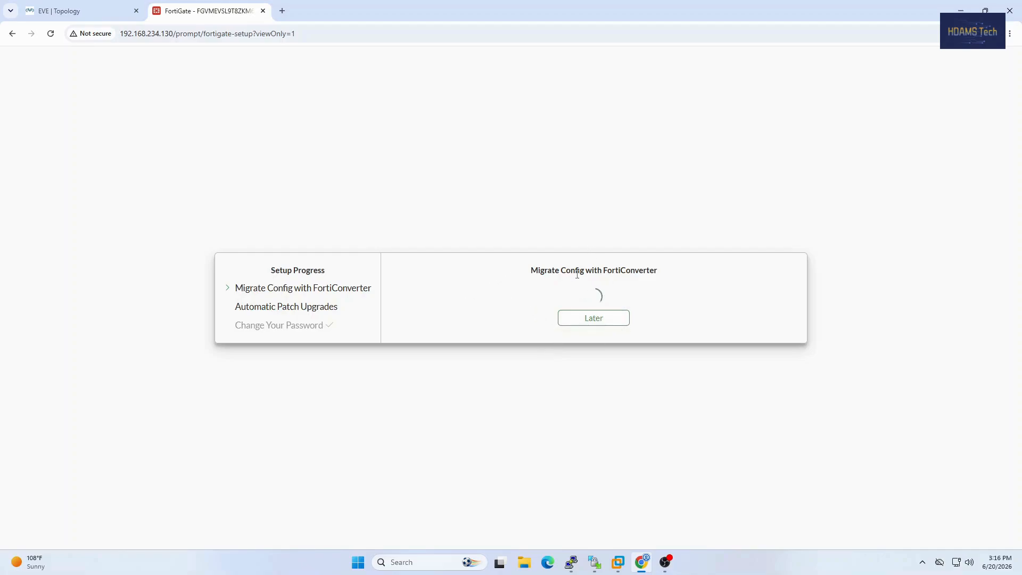
click(605, 321)
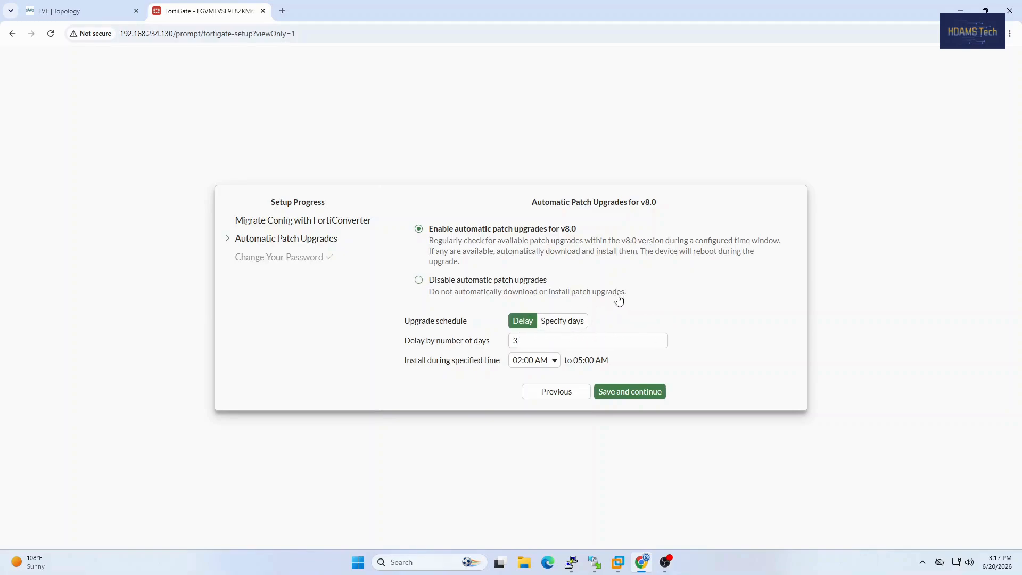
click(463, 282)
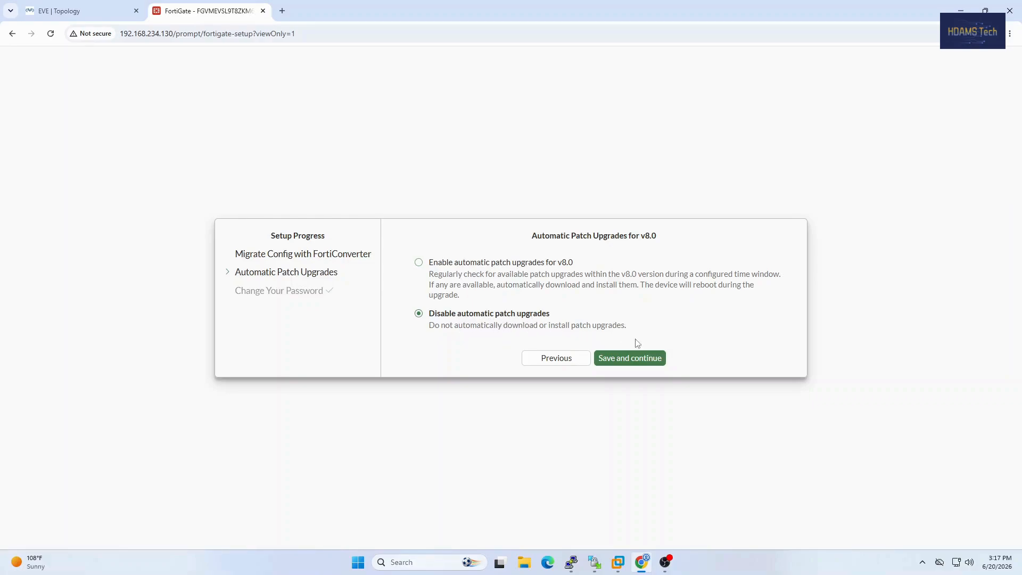
click(631, 366)
click(498, 328)
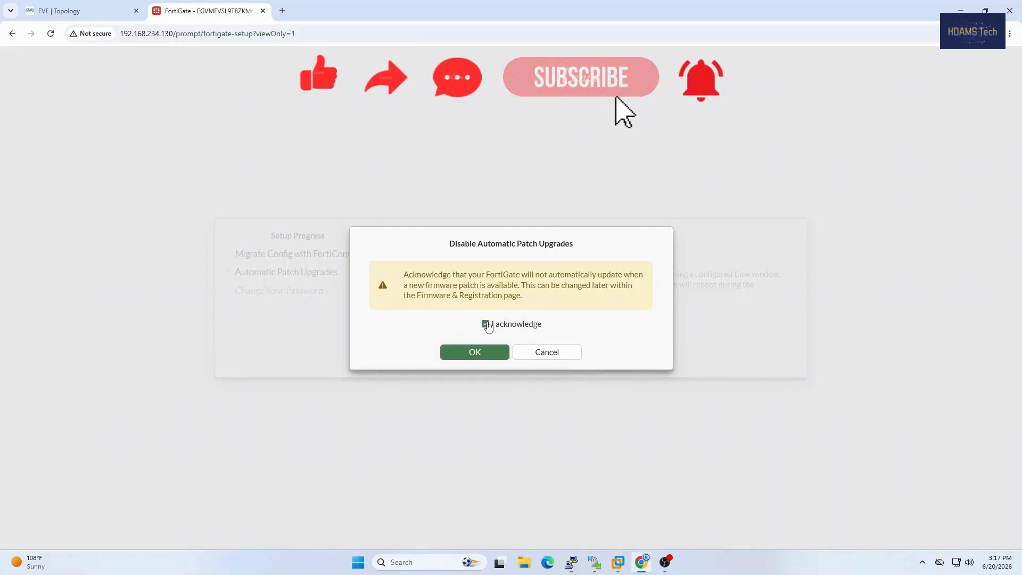